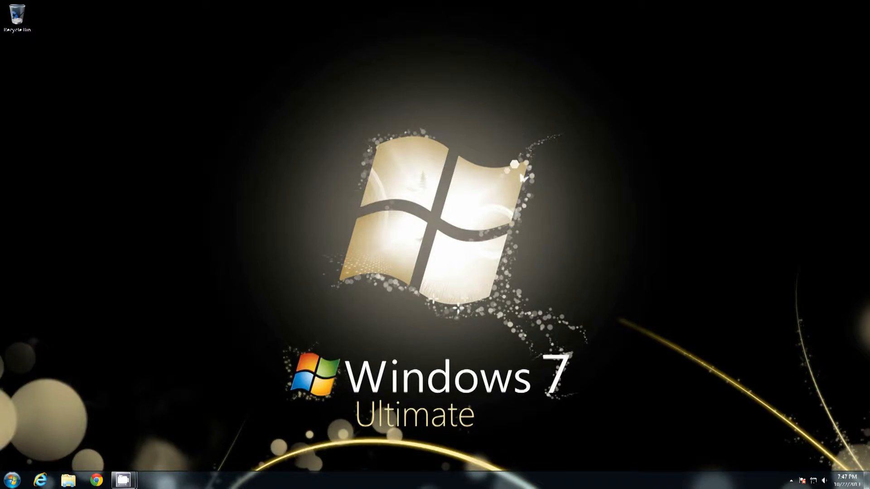
click(96, 480)
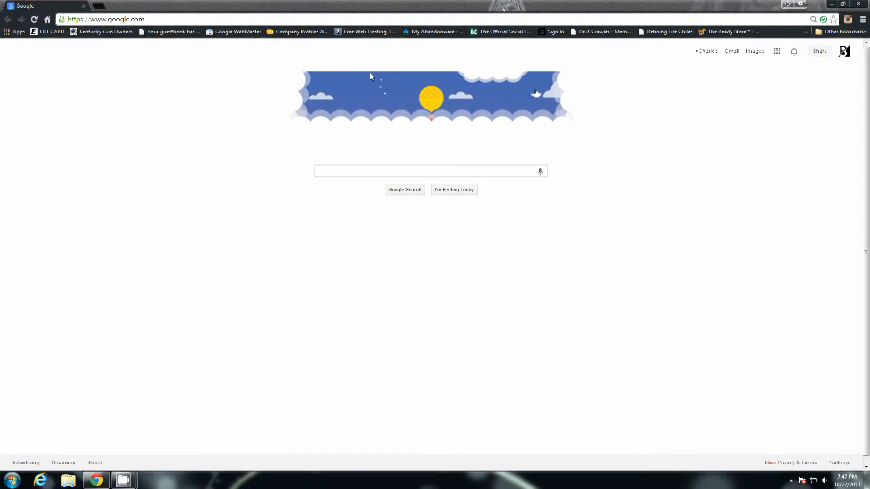
click(193, 18)
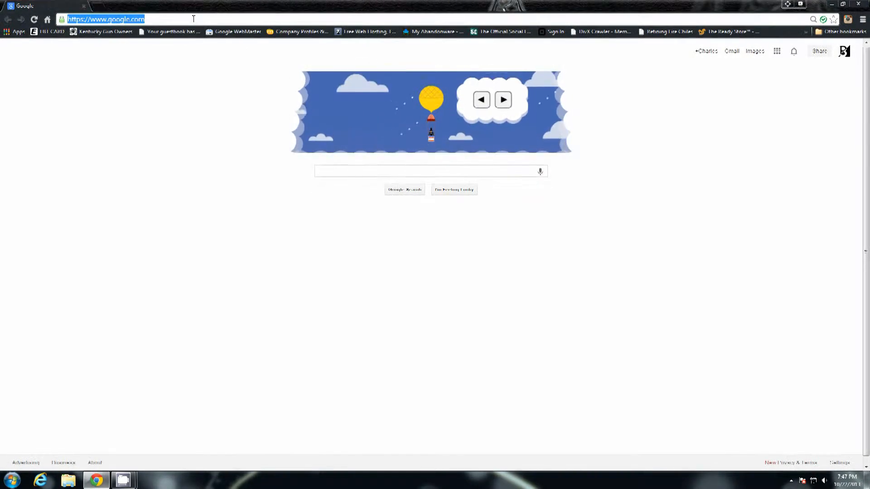
text(https://fedorahosted.org/releases/l/i/liveusb-creator/liveusb-creator-3.12.0-setup.exe)
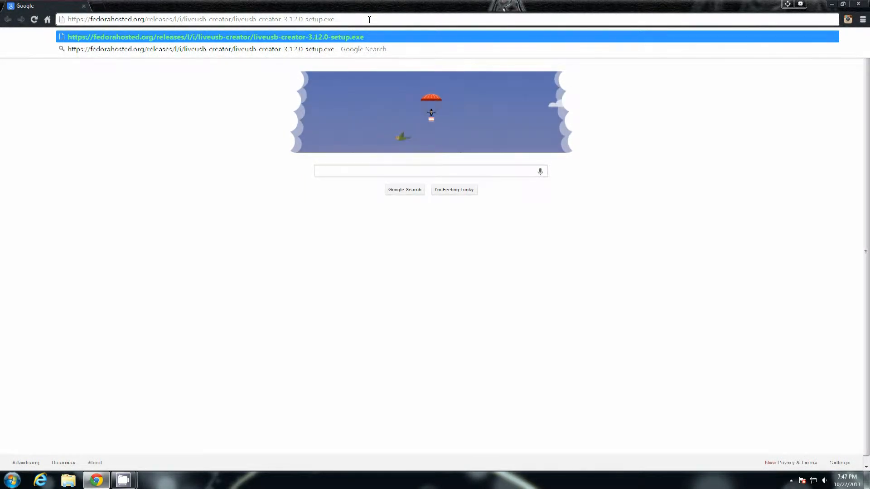
key(Return)
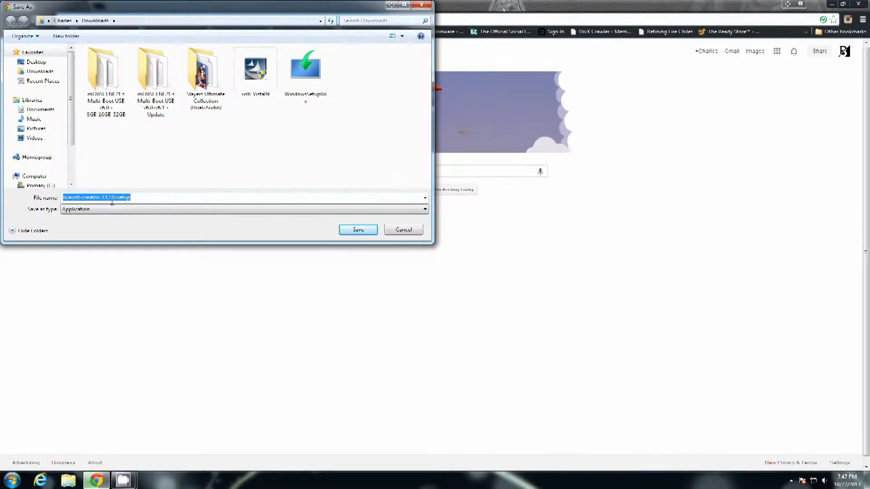
click(360, 230)
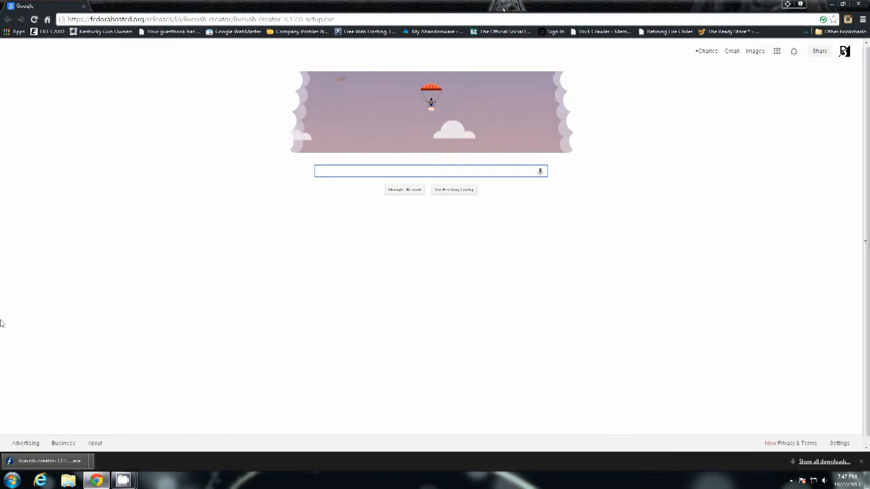
Step: Run the downloaded setup to install LiveUSB Creator 3.12.0 in its default folder without launching it, and minimize the browser
click(70, 466)
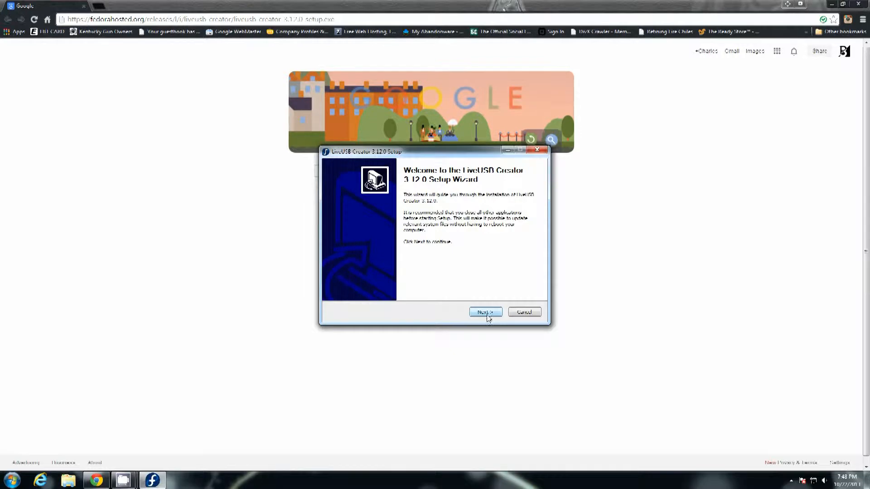
click(488, 313)
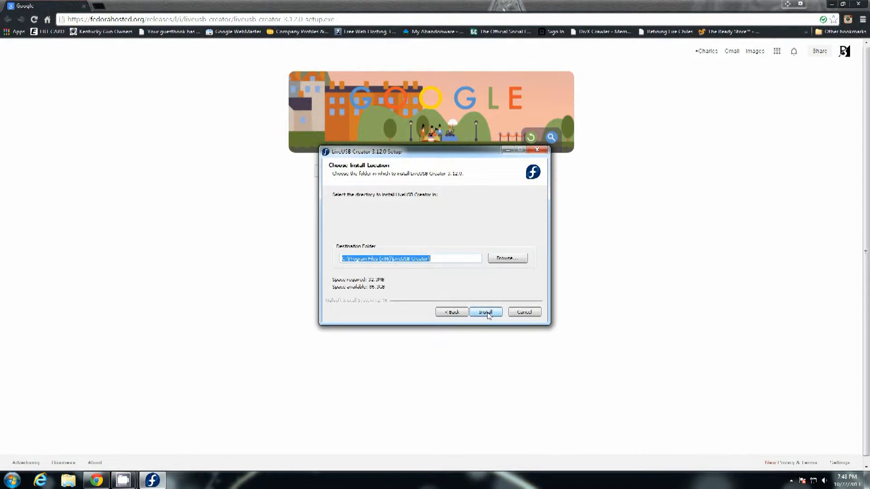
click(485, 313)
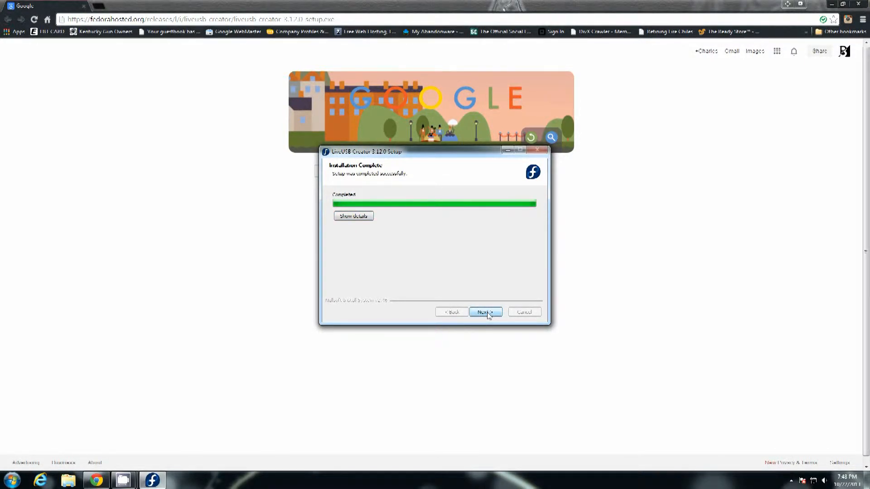
click(485, 312)
click(406, 228)
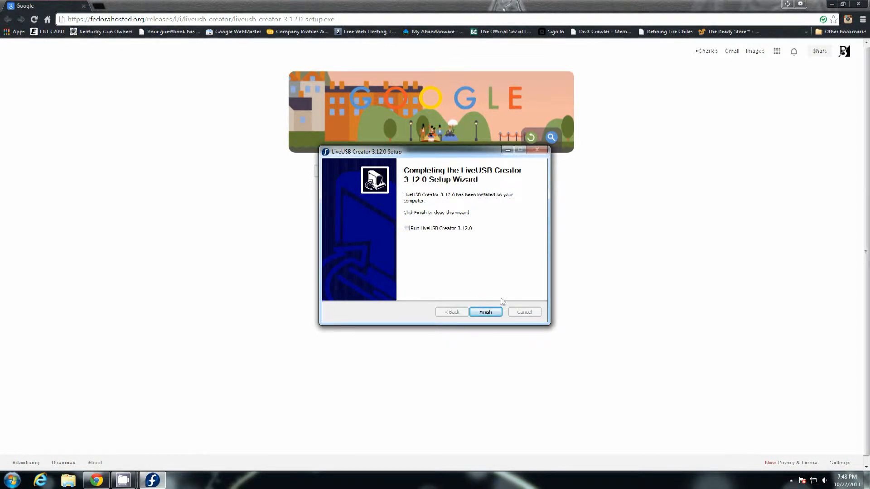
click(485, 313)
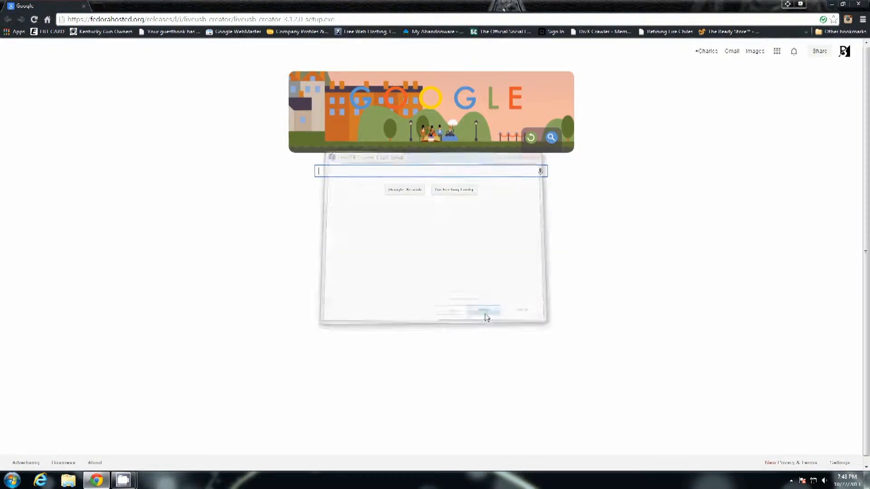
click(831, 4)
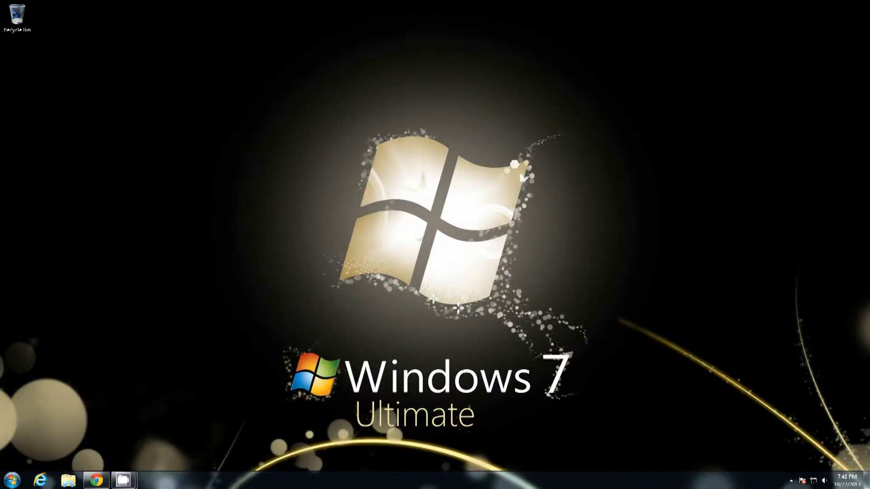
Step: Try to move the LiveUSB Creator shortcut from its folder in the installed programs list to the desktop
click(12, 480)
click(59, 440)
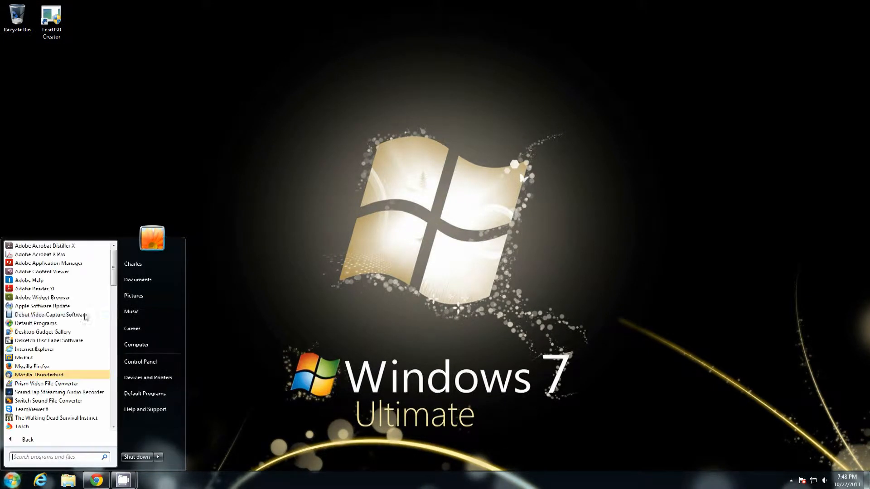
scroll(85, 341, down, 1)
scroll(86, 340, down, 6)
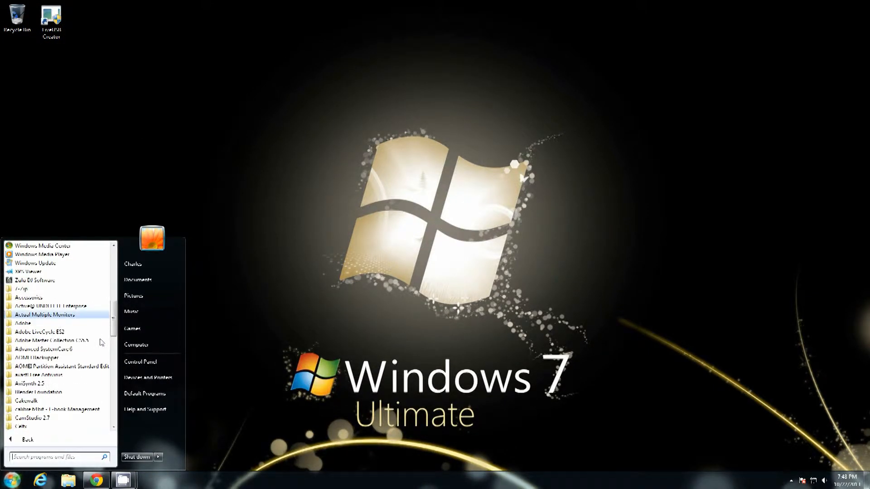
scroll(83, 357, down, 1)
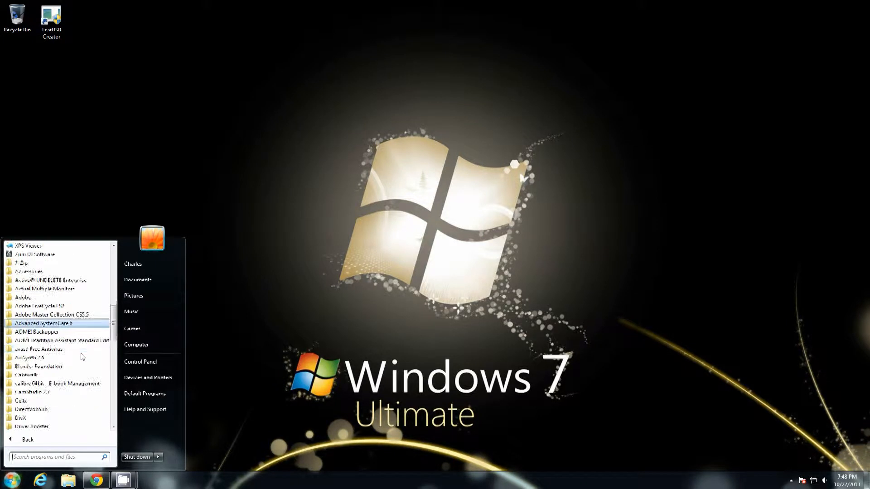
scroll(83, 356, down, 4)
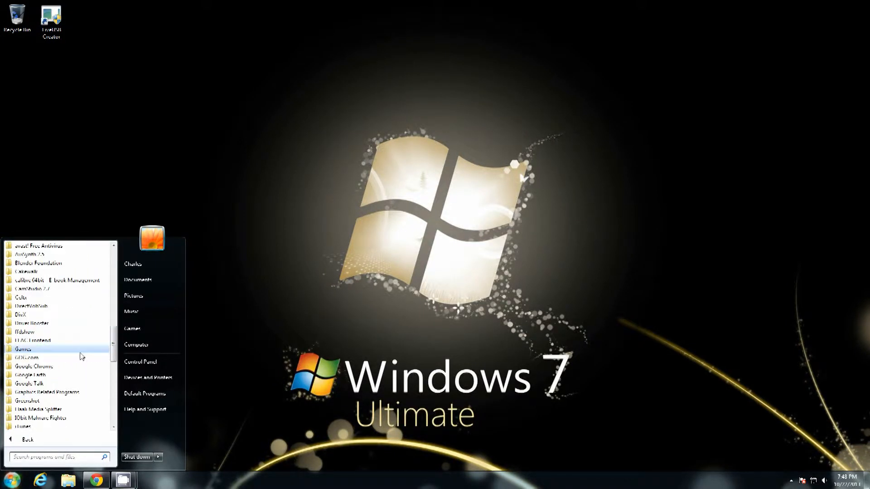
scroll(82, 357, down, 4)
scroll(80, 356, down, 3)
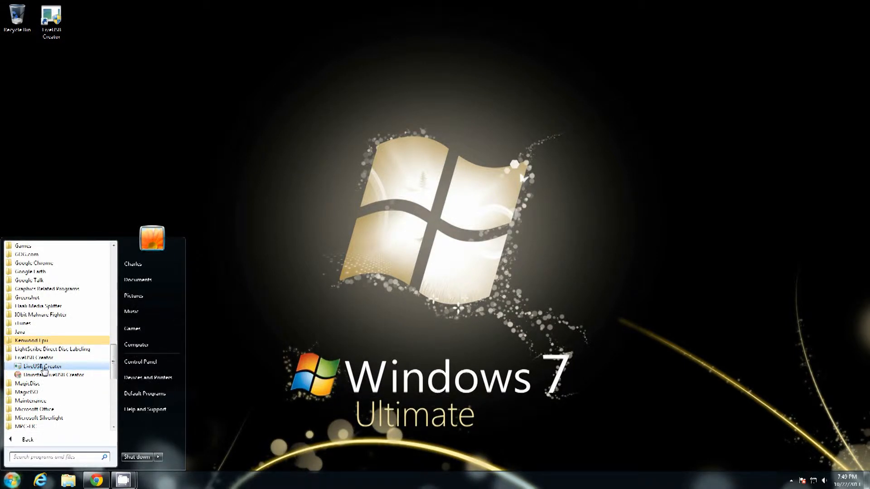
drag(44, 369, 239, 171)
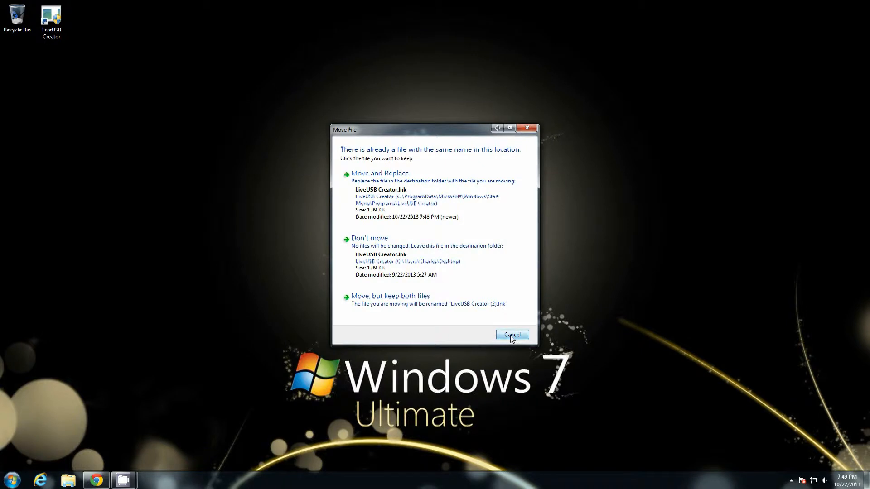
click(512, 335)
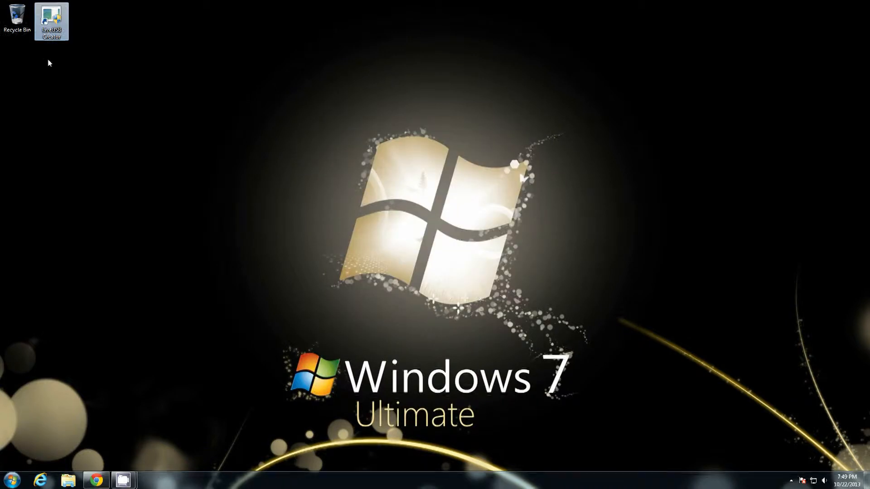
Step: Check in the compatibility properties of the desktop LiveUSB Creator shortcut whether it runs as an administrator
right_click(47, 28)
click(108, 295)
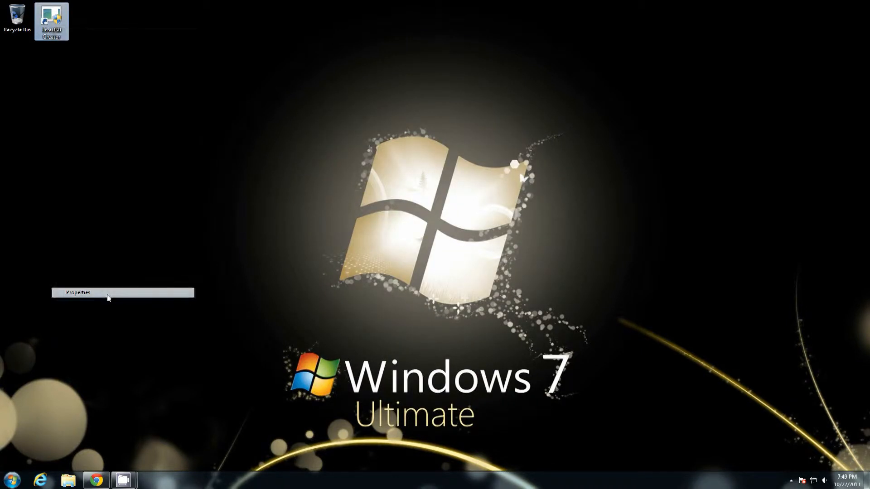
click(184, 56)
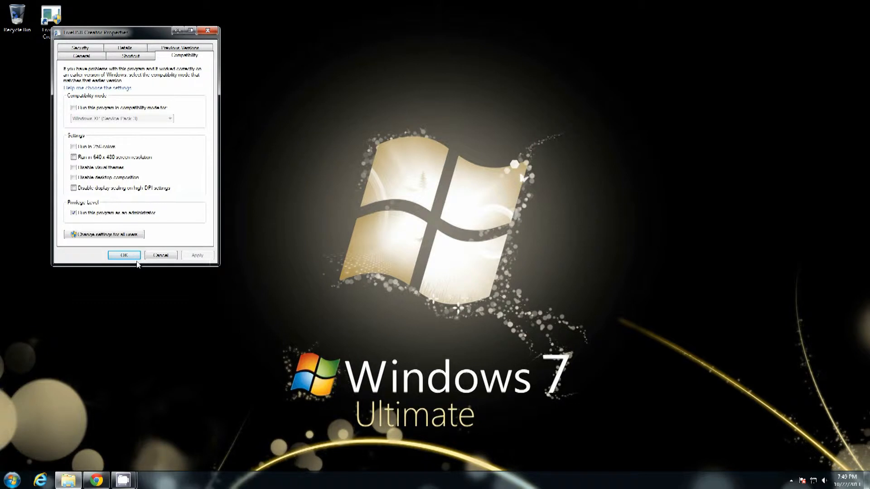
click(116, 255)
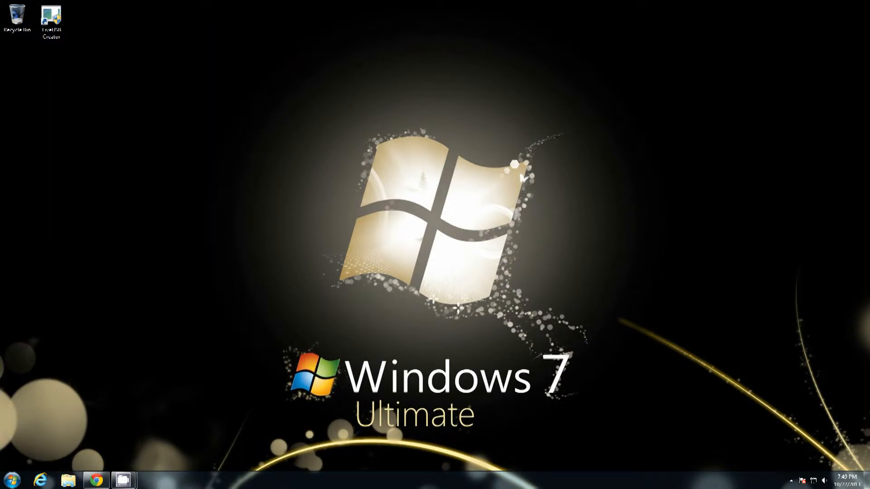
click(96, 480)
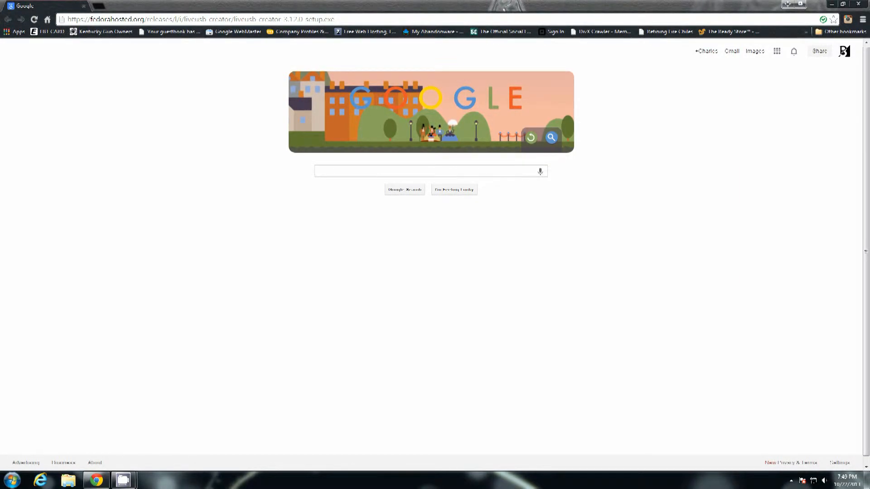
click(343, 18)
text(http://download.fedoraproject.org/pub/fedora/linux/releases/19/Live/i386/Fedora-Live-Desktop-i686-19-1.iso)
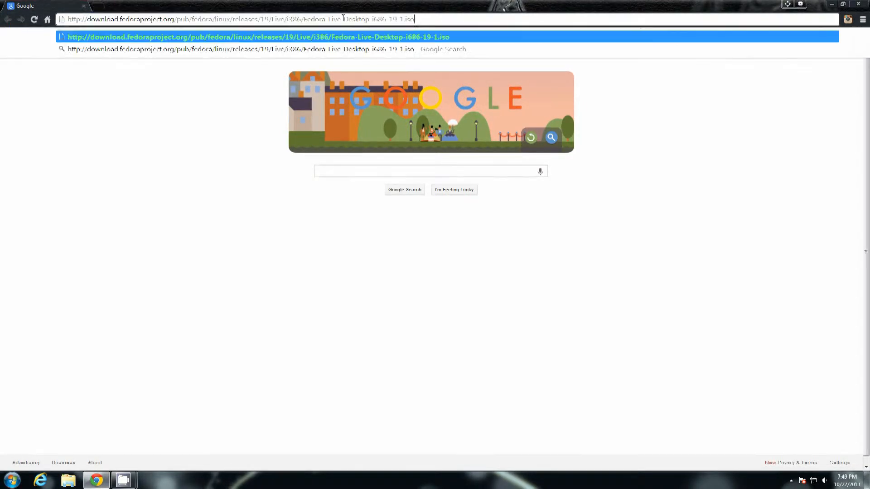
key(Return)
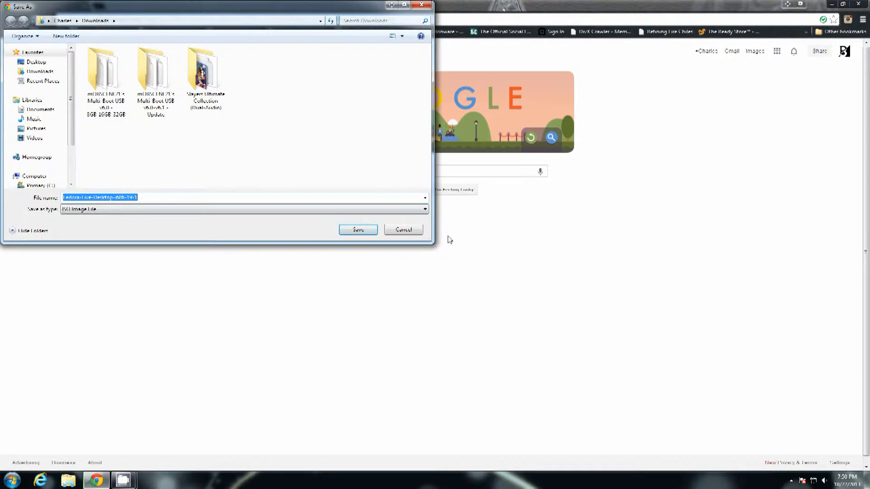
click(403, 229)
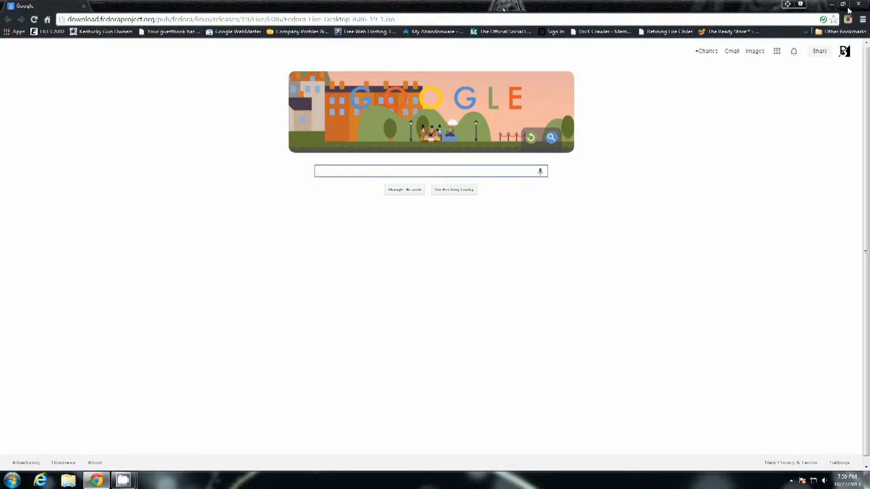
click(859, 4)
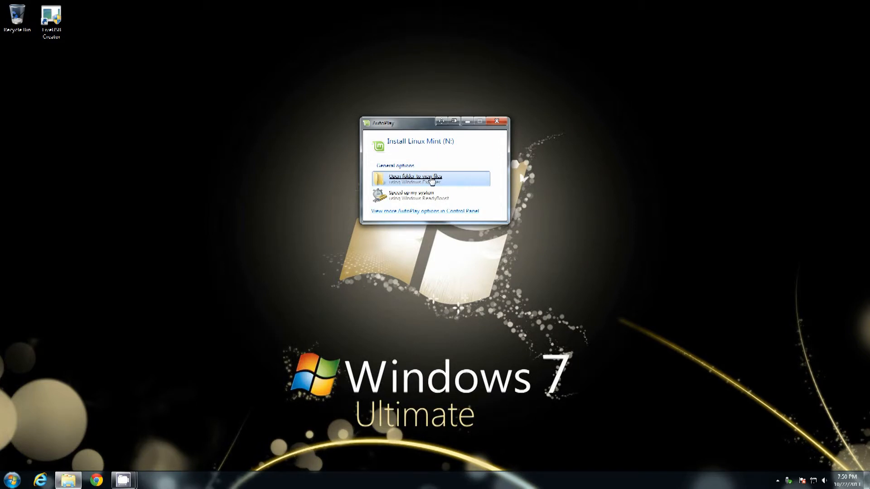
Step: Open the format settings of the Install Linux Mint (N:) USB drive and set the allocation unit size to Default allocation size
click(432, 179)
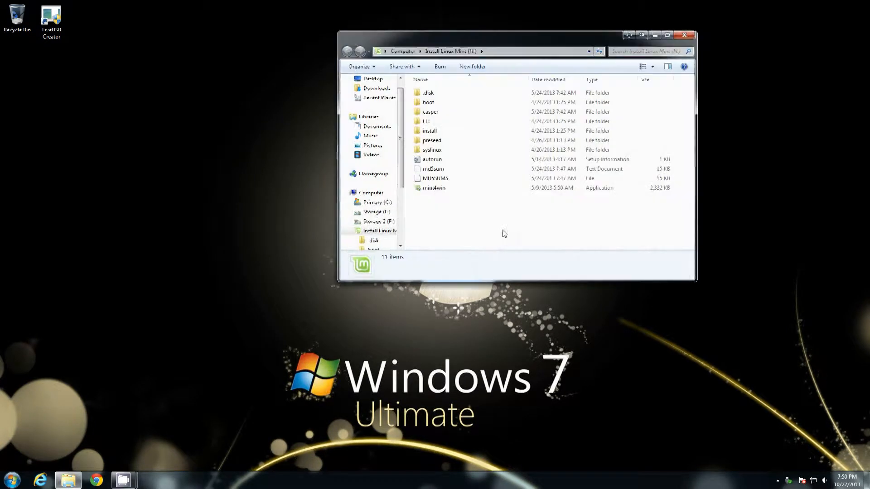
drag(401, 196, 401, 201)
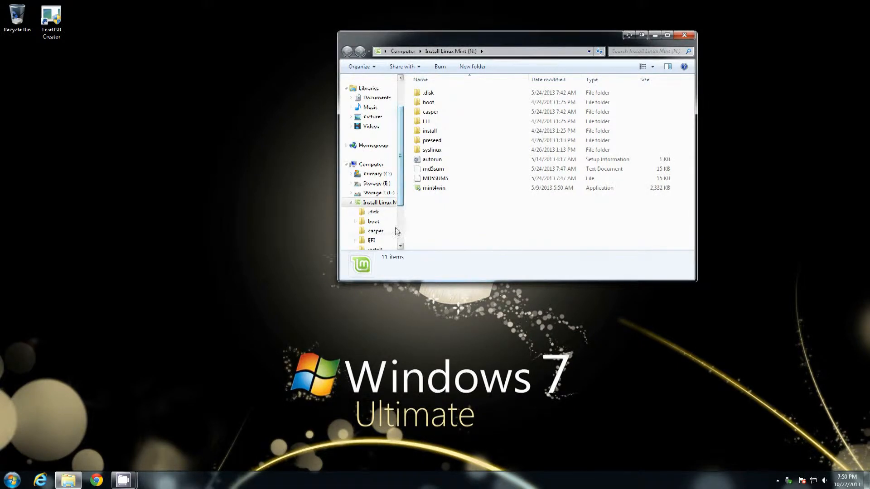
right_click(387, 203)
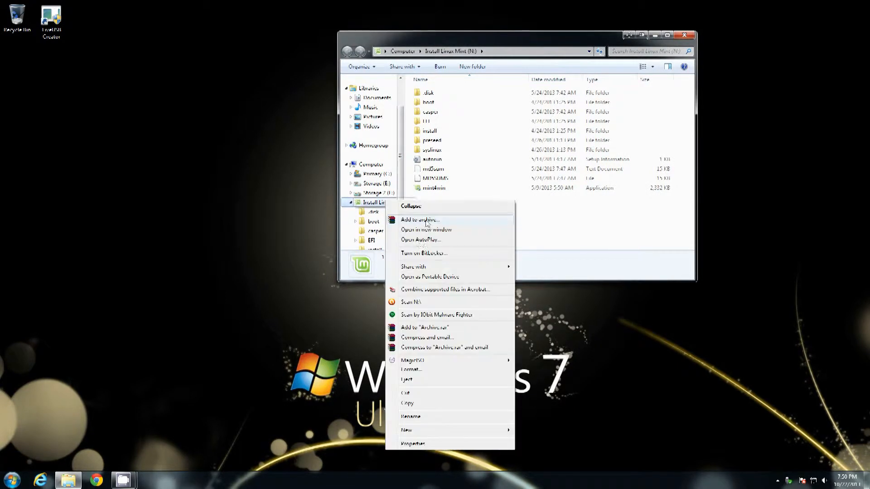
click(451, 370)
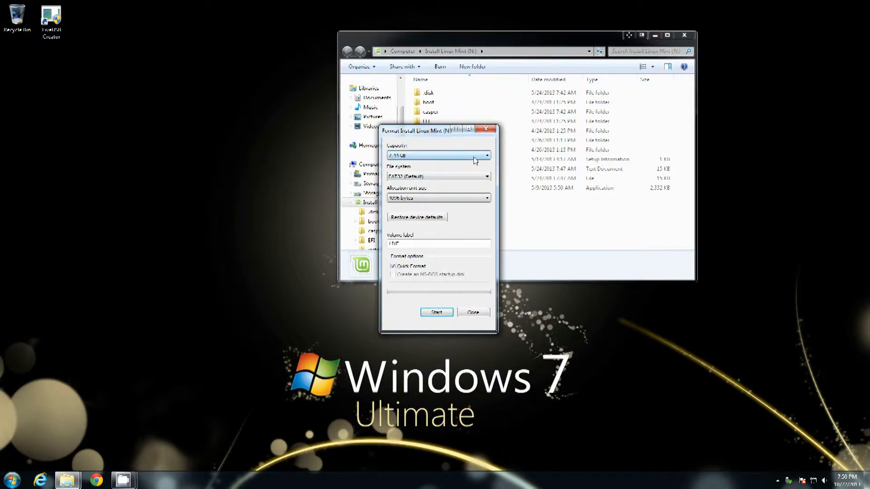
click(488, 198)
click(465, 206)
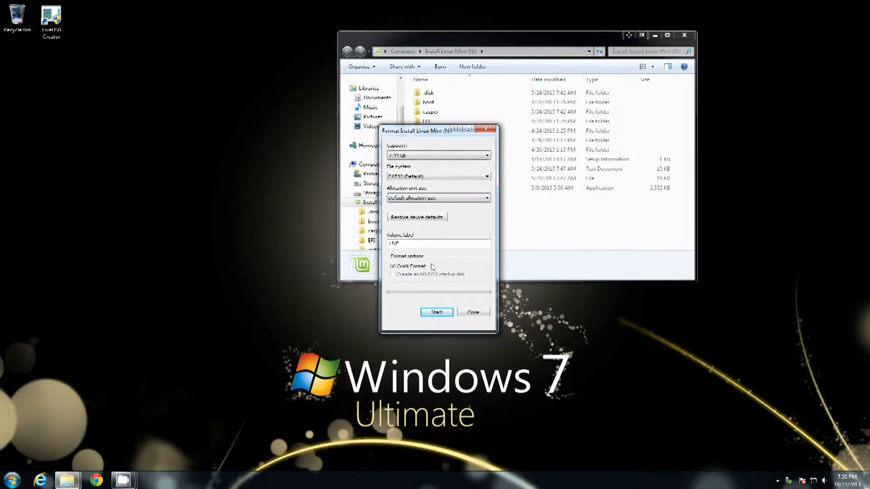
double_click(413, 244)
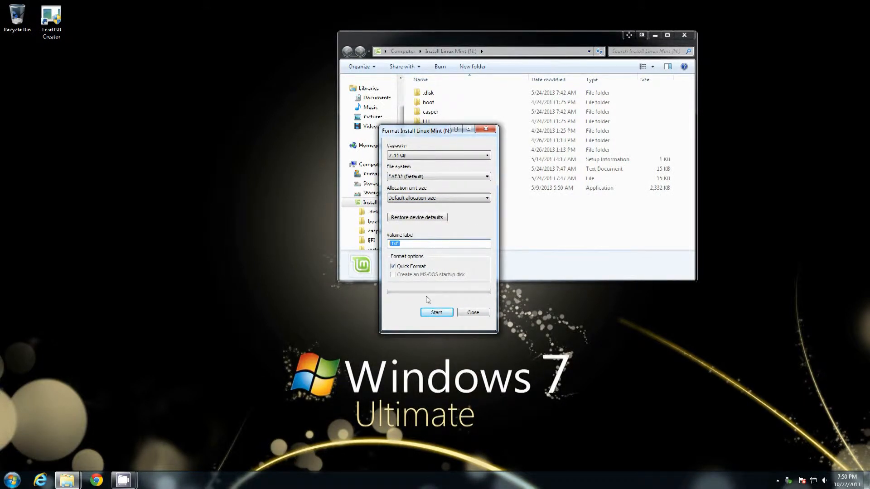
click(443, 245)
Step: Quick-format the USB drive as FAT32 with the volume label LIVE, and close the format dialog
click(446, 316)
click(457, 240)
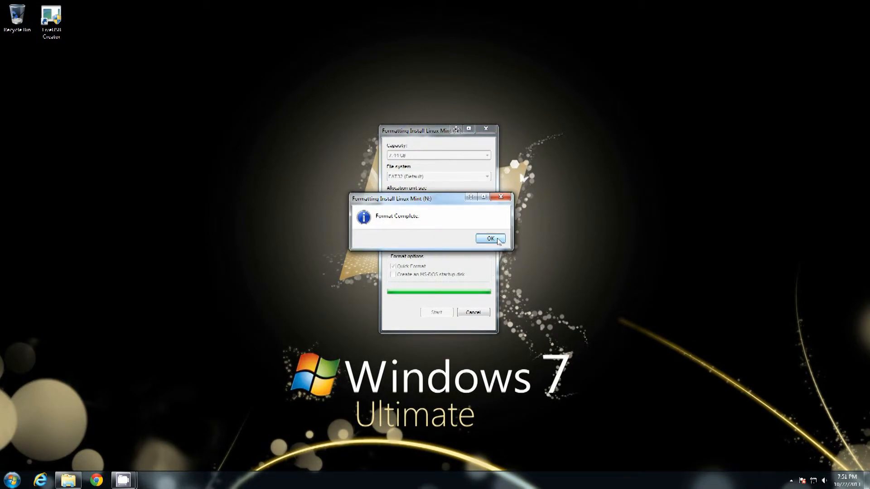
click(490, 238)
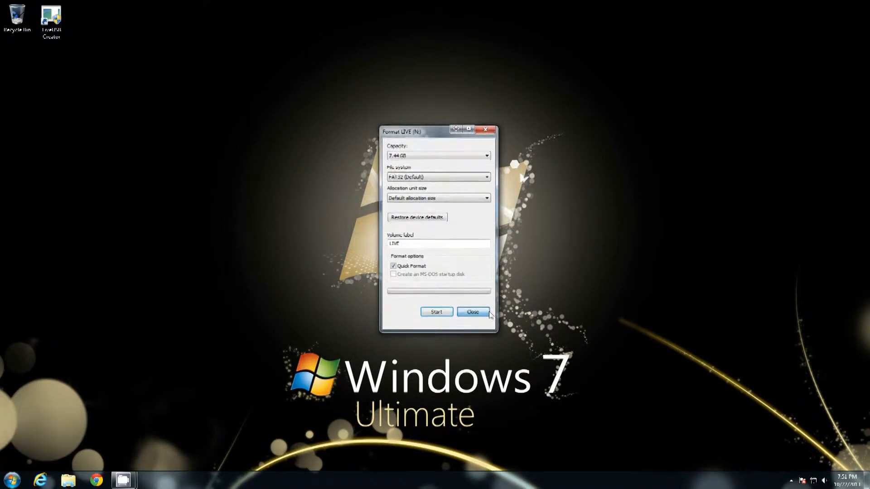
click(473, 312)
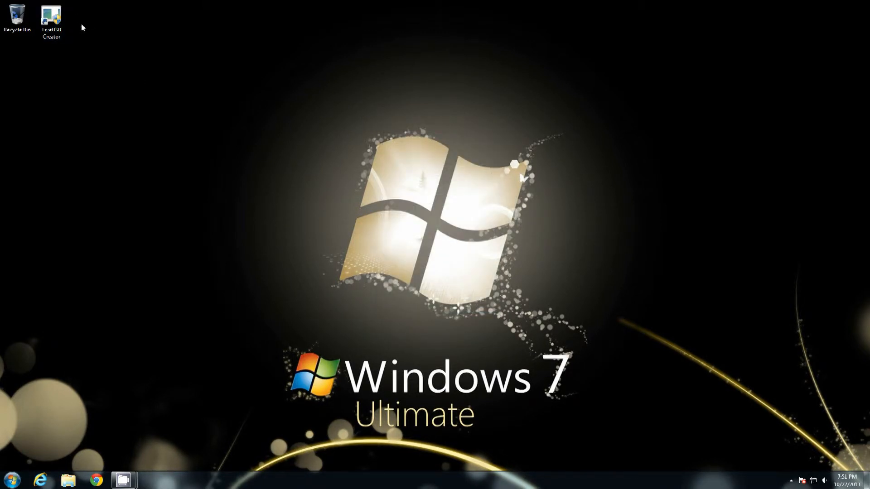
Step: Launch LiveUSB Creator from the desktop and look through the Fedora releases offered for download, leaving the selection as it is
double_click(59, 19)
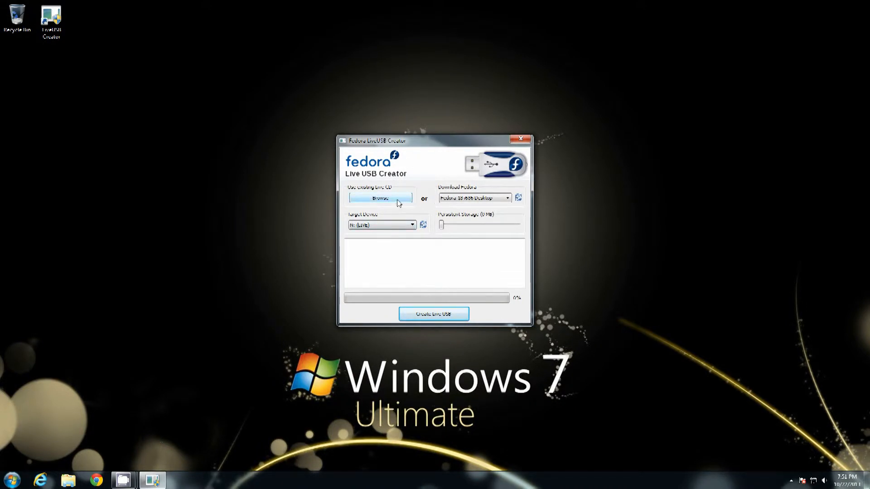
click(500, 201)
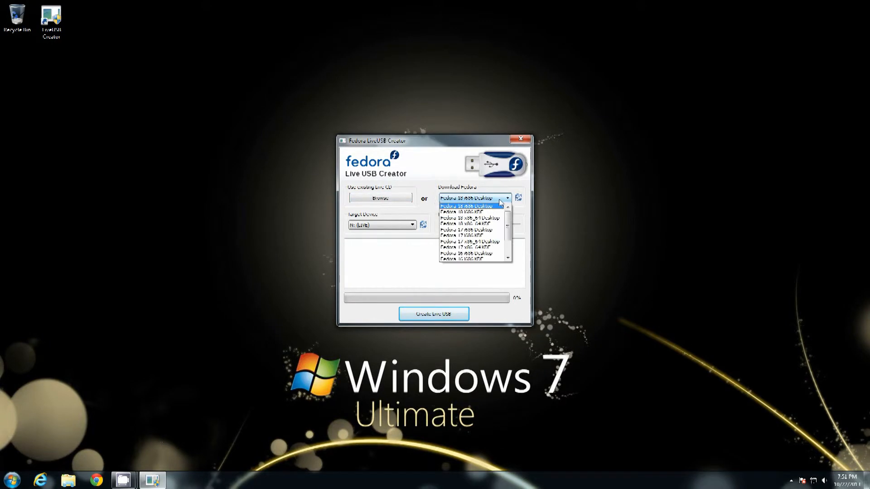
mouse_move(509, 222)
mouse_down()
mouse_move(509, 249)
mouse_move(511, 214)
mouse_up()
click(426, 155)
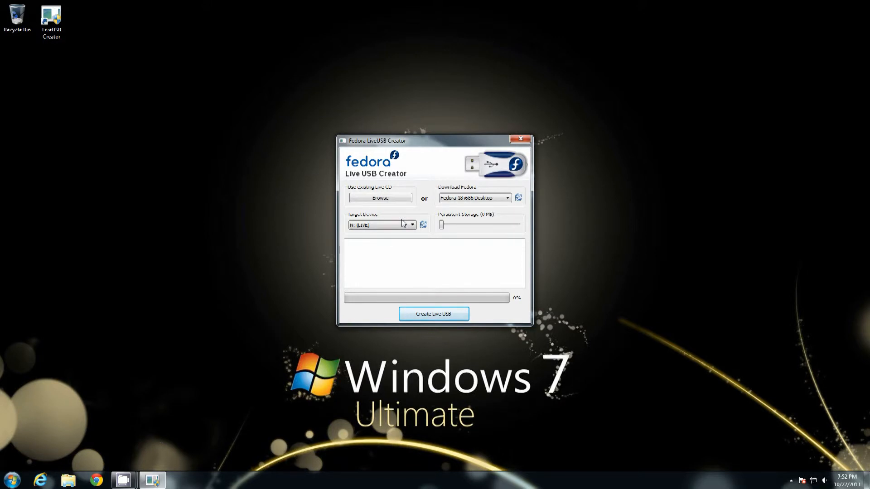
Step: Choose linuxmint-15-cinnamon-dvd-32bit from the Stuff\OS folder on Storage 2 (F:) as the existing live CD image
click(388, 198)
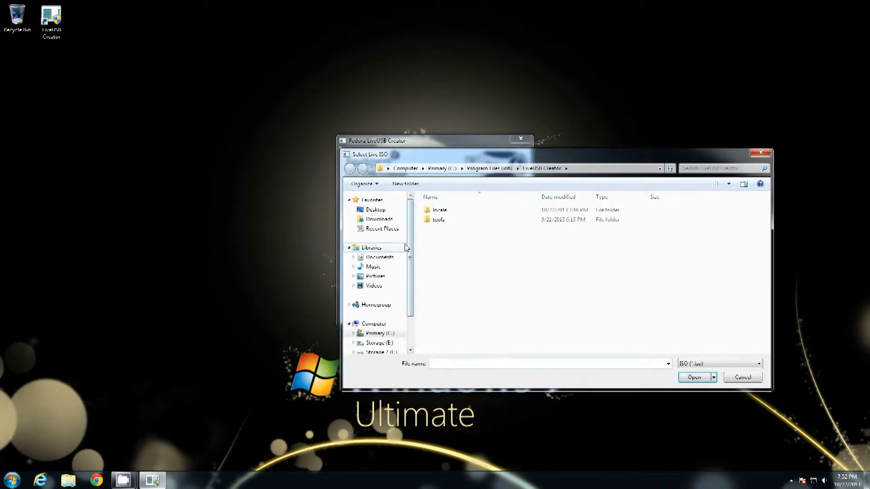
click(385, 221)
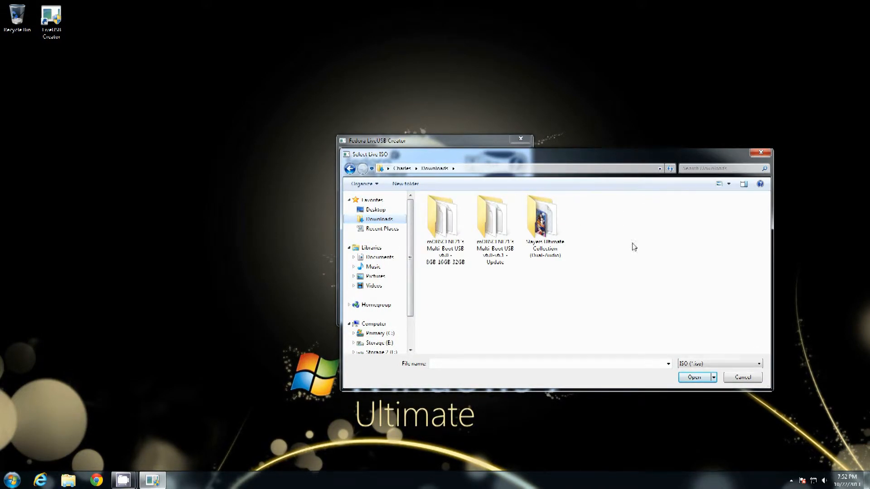
drag(411, 291, 410, 305)
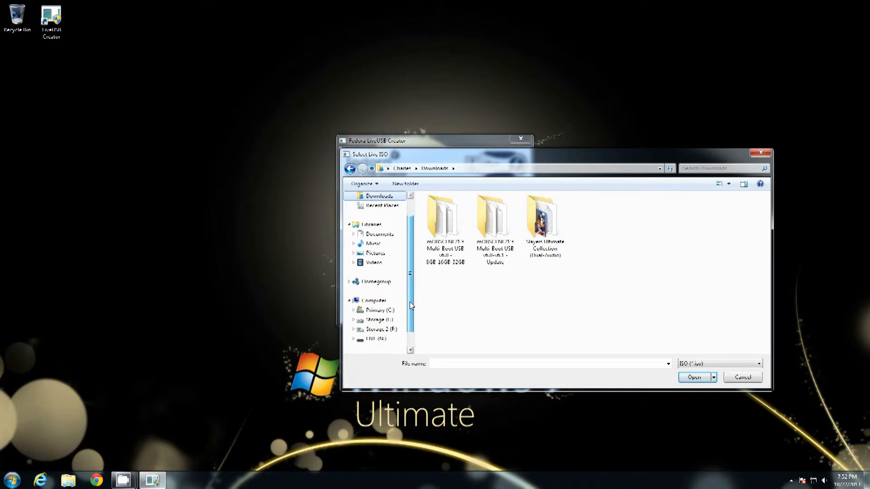
click(383, 331)
double_click(550, 264)
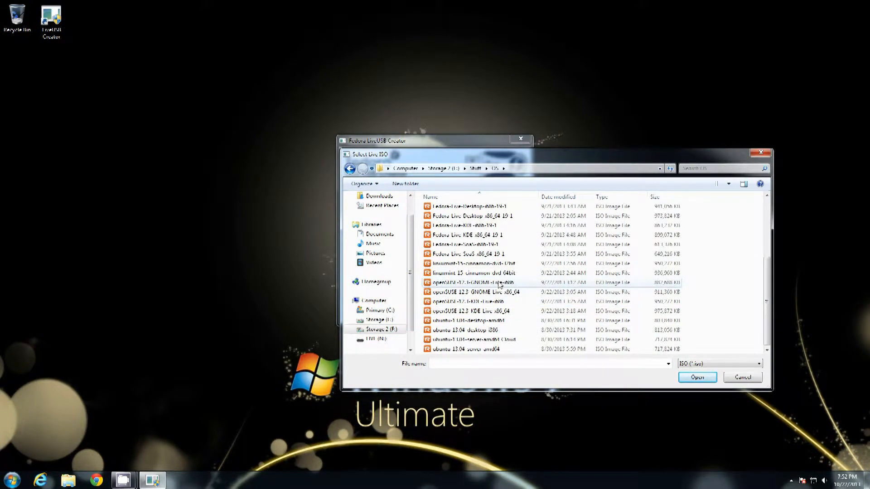
click(481, 264)
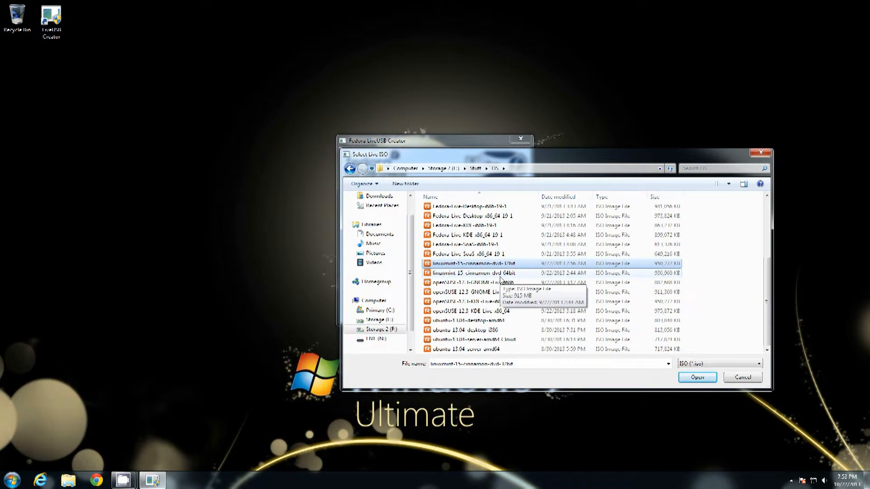
click(697, 376)
Step: Examine the target device choices and check the LIVE USB drive's letter in Windows Explorer, closing the Explorer window
click(406, 225)
click(403, 225)
click(403, 225)
click(403, 225)
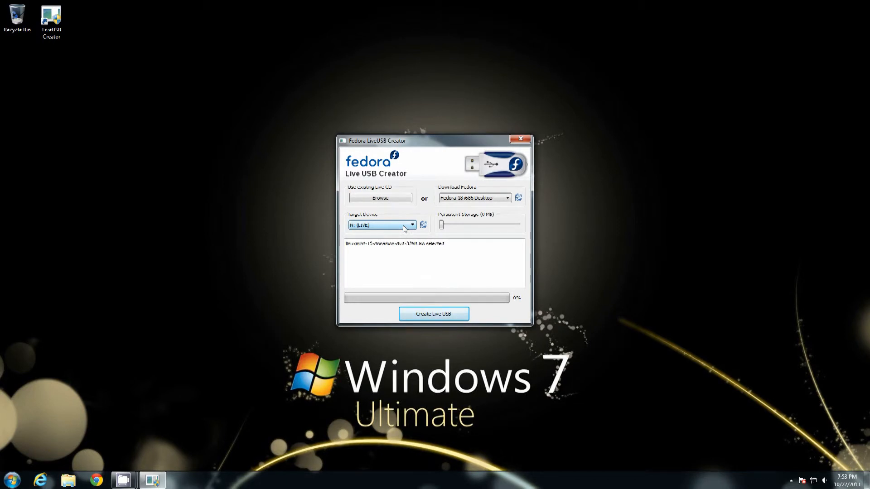
click(68, 480)
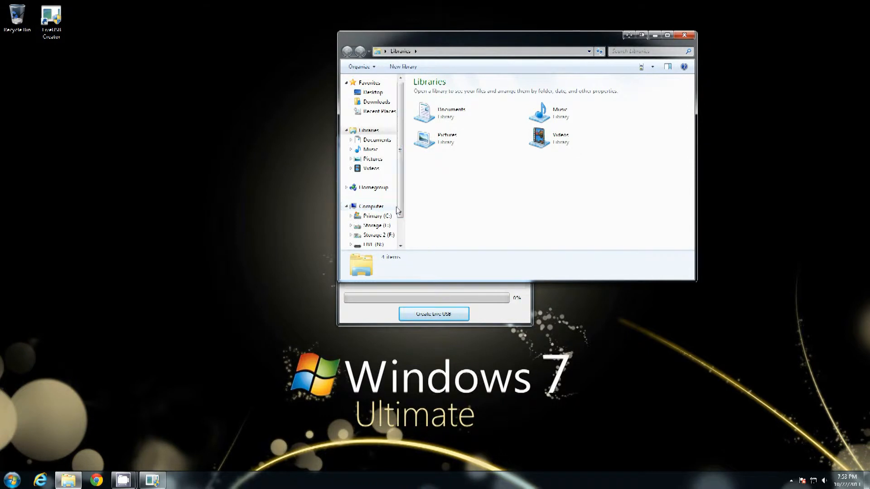
scroll(397, 210, down, 1)
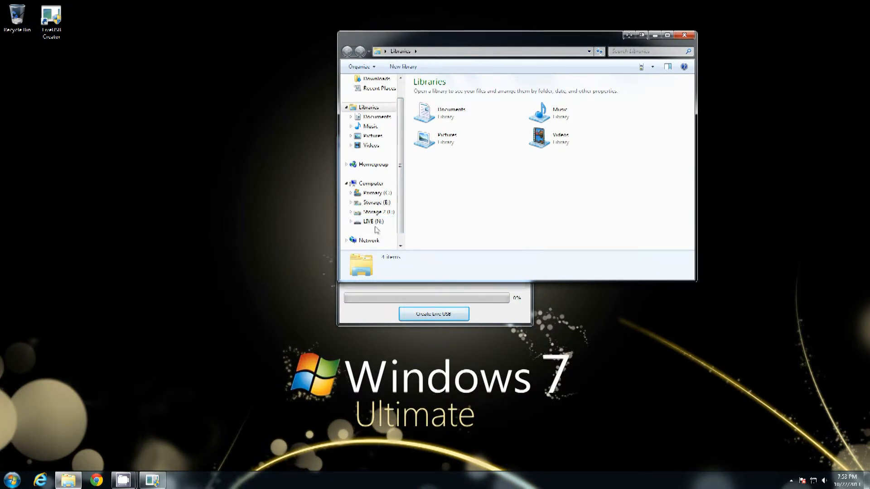
click(684, 36)
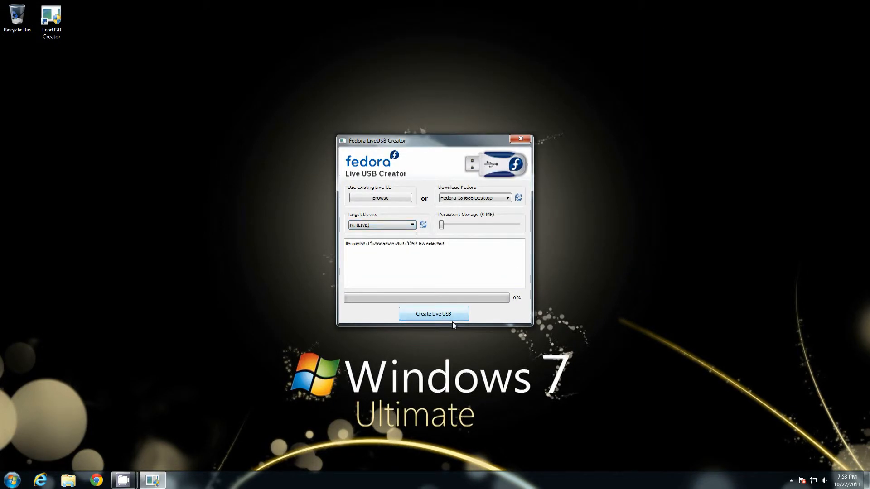
Step: Select N: (LIVE) as the target device and keep the persistent storage at 0 MB
click(409, 225)
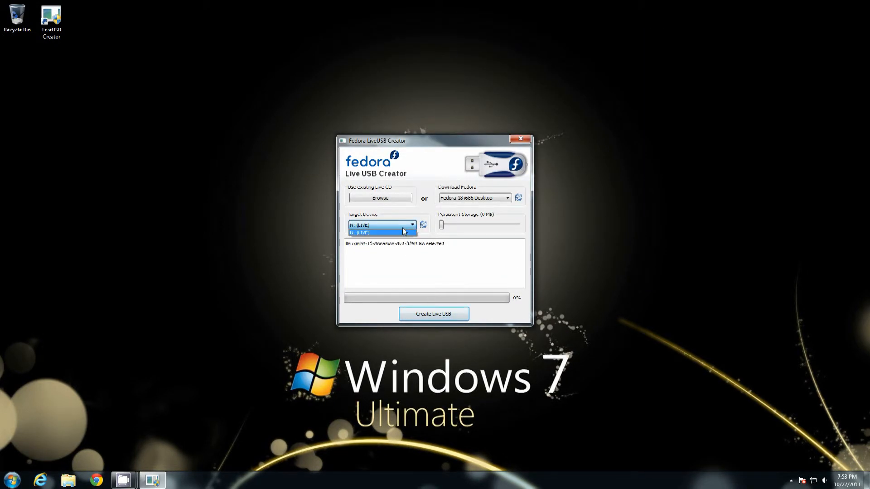
click(404, 232)
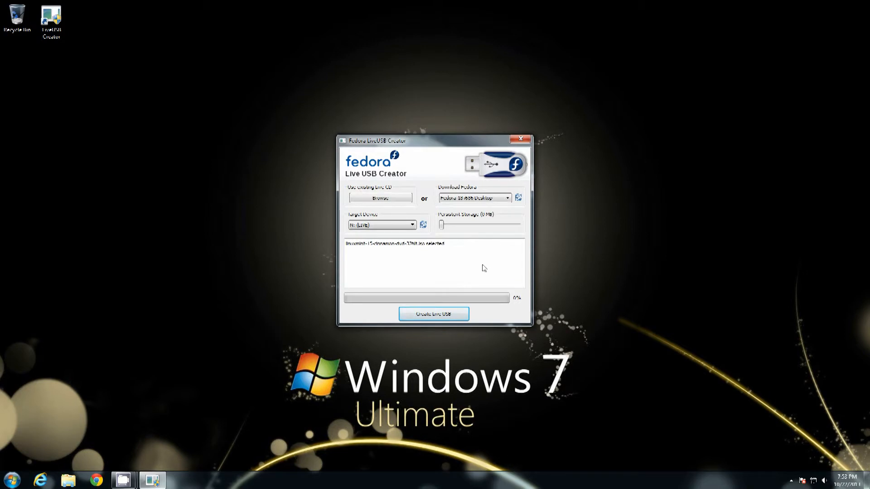
drag(442, 225, 410, 234)
click(401, 226)
Step: Create the live USB, close LiveUSB Creator when the process is complete, and dismiss its log file notice
click(431, 314)
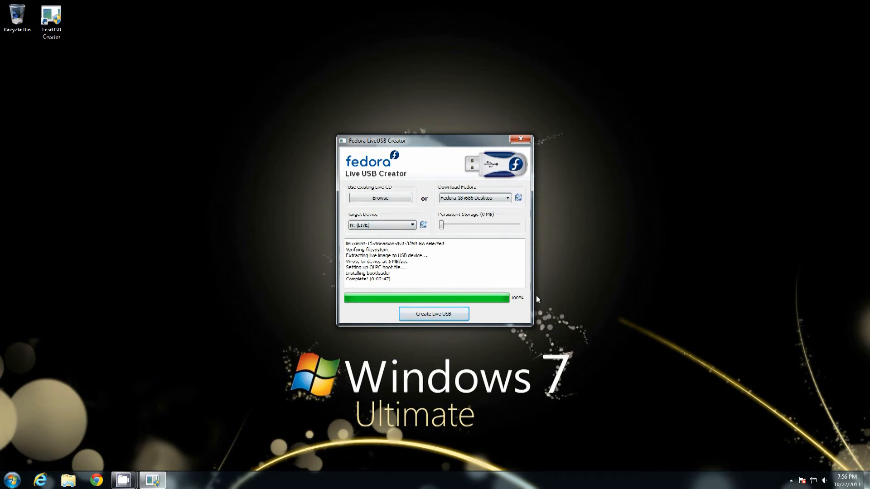
click(522, 141)
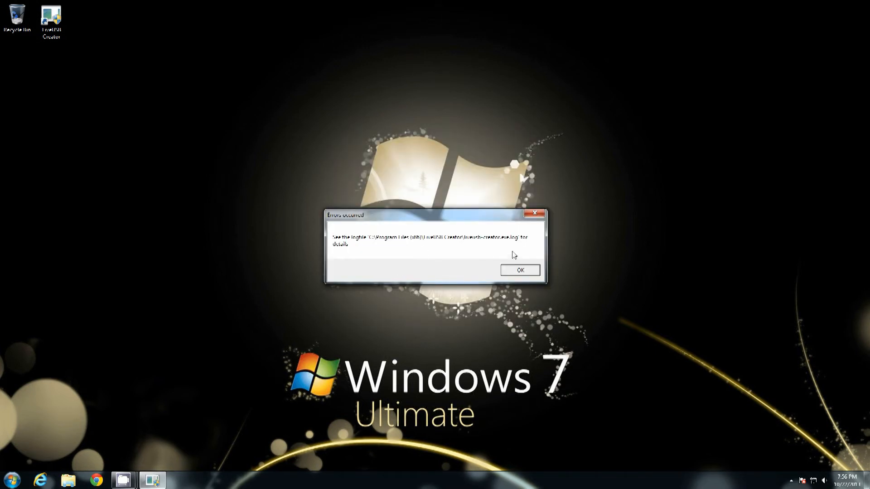
click(520, 270)
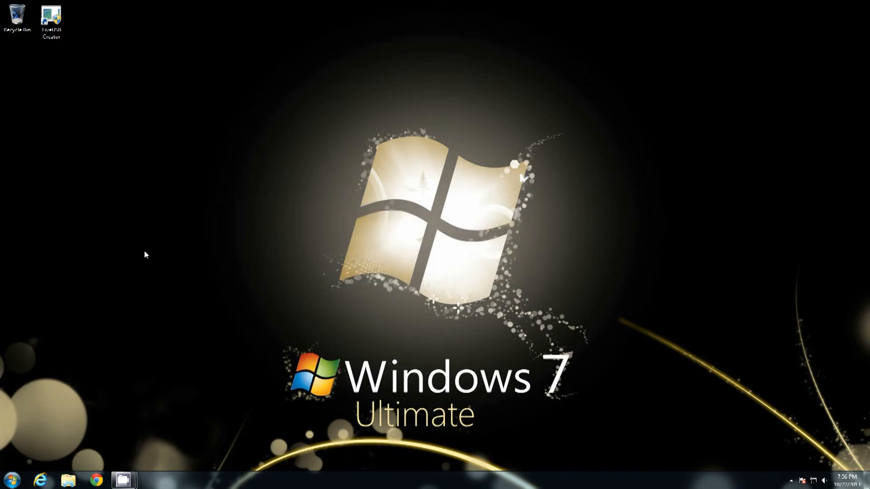